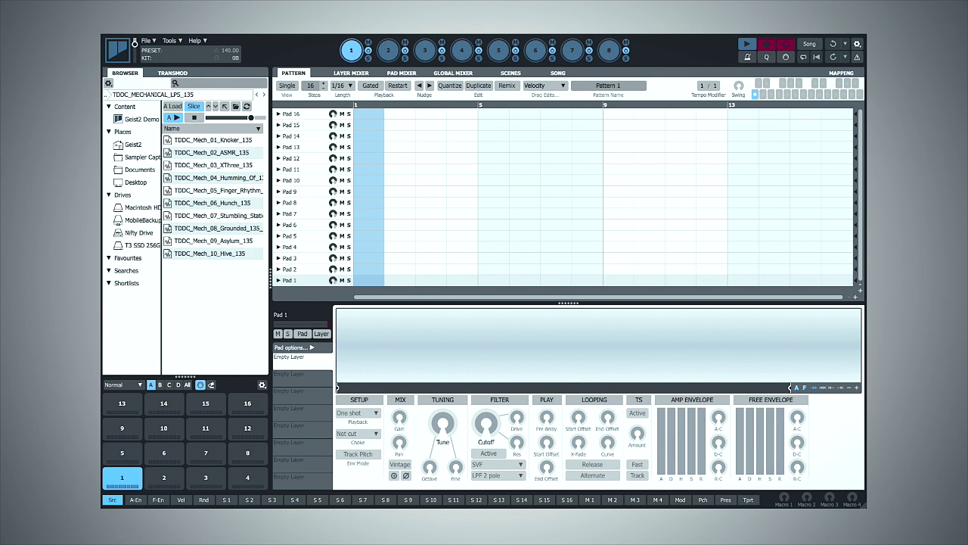
Open the loop TDDC_Mech_10_Hive_135 from the browser in the Slice editor.
double_click(219, 255)
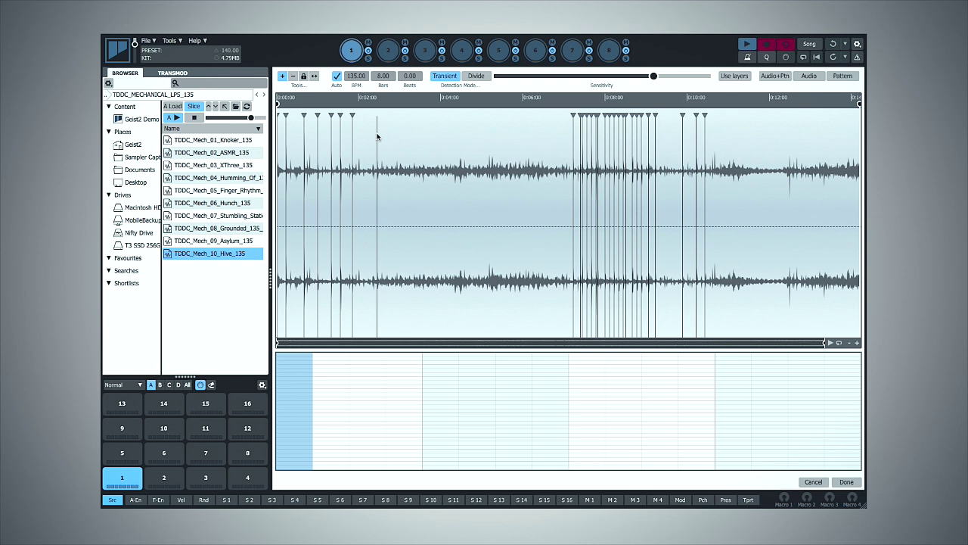
Extract the Hive loop's transient slices as audio onto pads P1–P16.
left_click(803, 78)
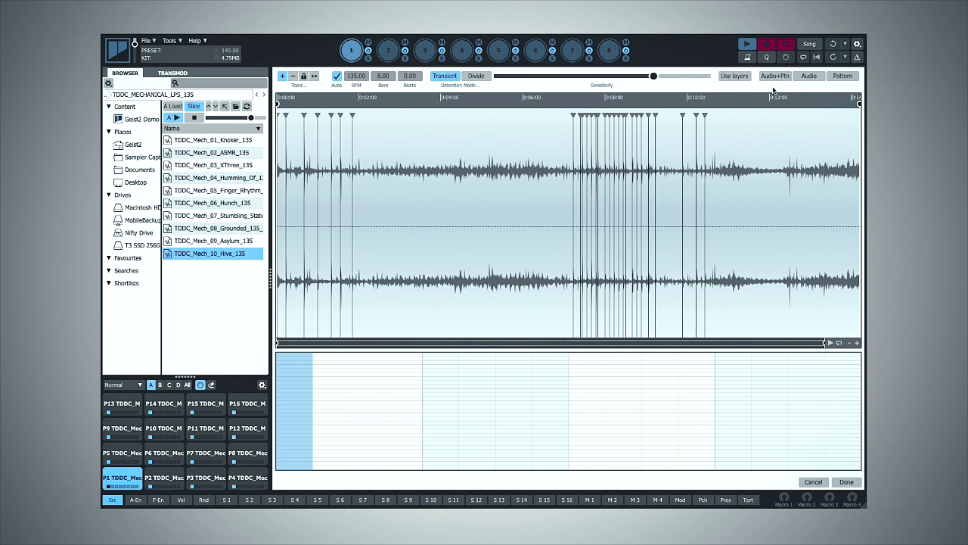
Audition the slices on the lower two rows of pads.
left_click(135, 481)
left_click(156, 479)
left_click(198, 478)
left_click(235, 477)
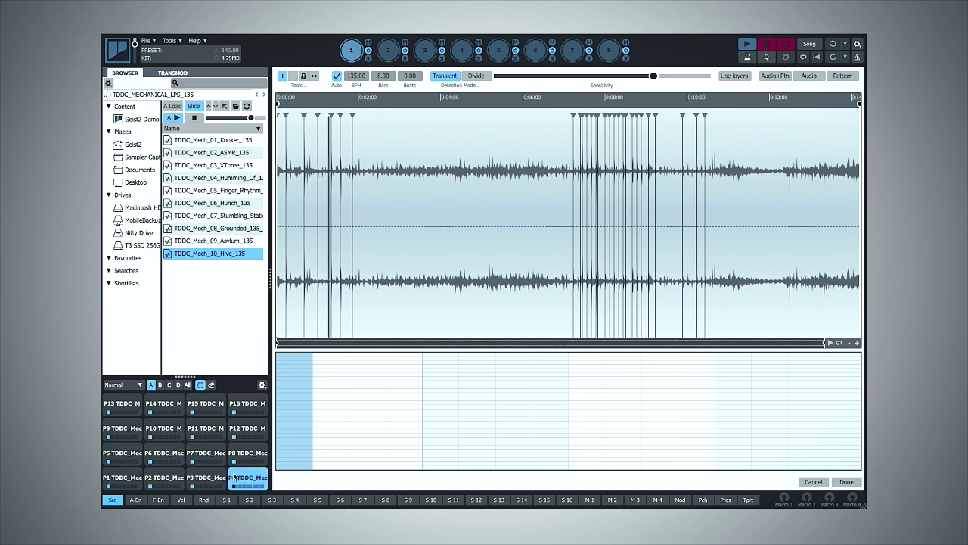
left_click(135, 457)
left_click(165, 455)
left_click(208, 452)
left_click(243, 454)
Audition the slices on the upper pads, then return to the pattern with Done.
left_click(244, 428)
left_click(200, 430)
left_click(162, 428)
left_click(163, 403)
left_click(206, 403)
left_click(248, 404)
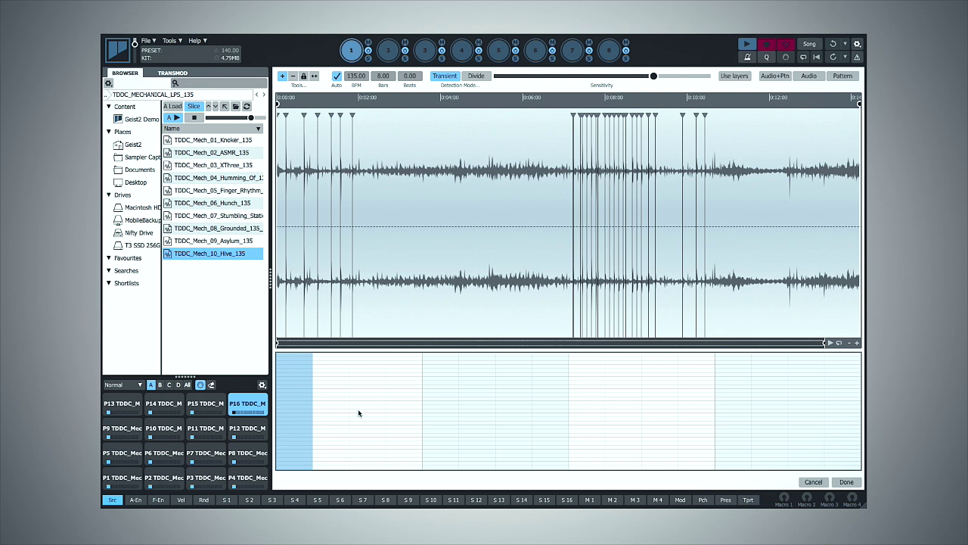
left_click(849, 481)
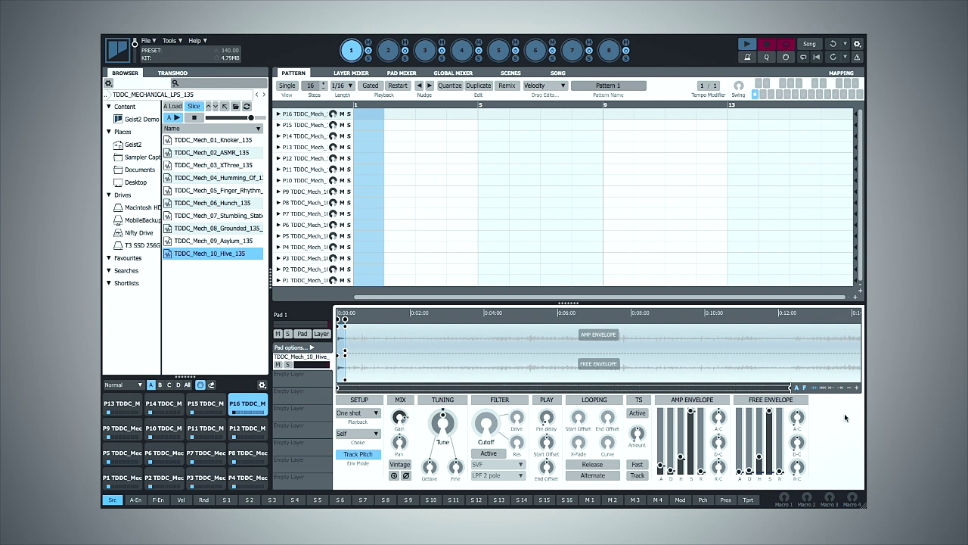
During playback, place P1 hits on steps 1 and 9 and P2 hits on steps 5 and 13.
left_click(369, 280)
key("space")
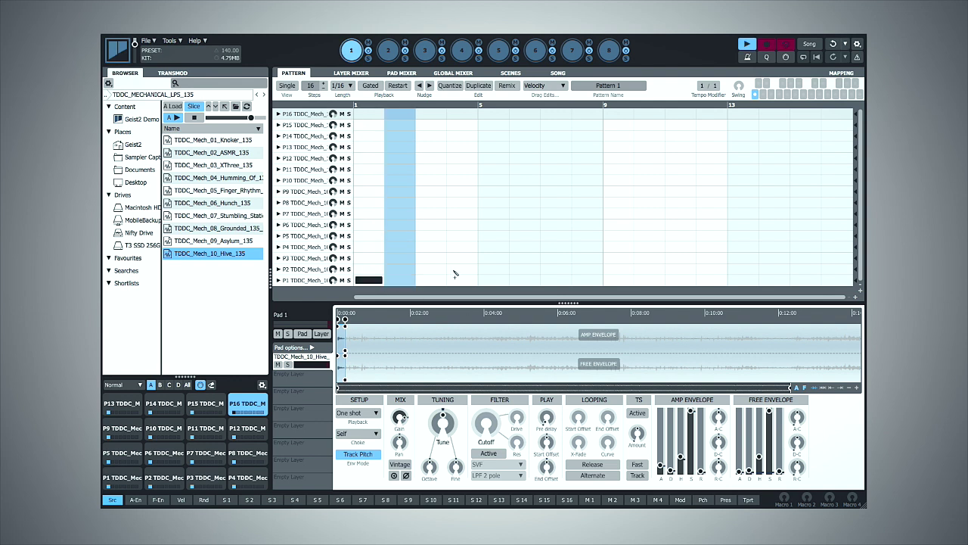
left_click(616, 280)
left_click(556, 269)
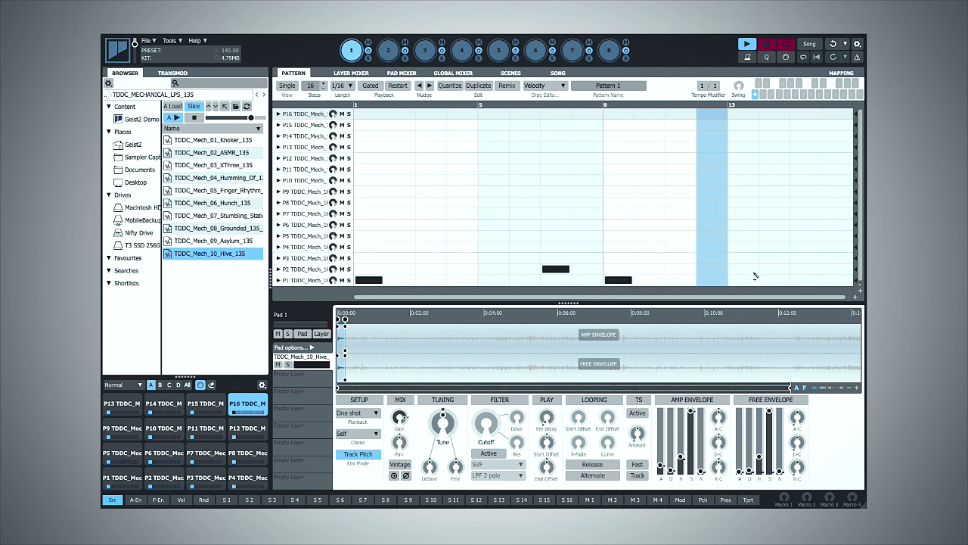
left_click(488, 269)
left_click(556, 268)
left_click(743, 268)
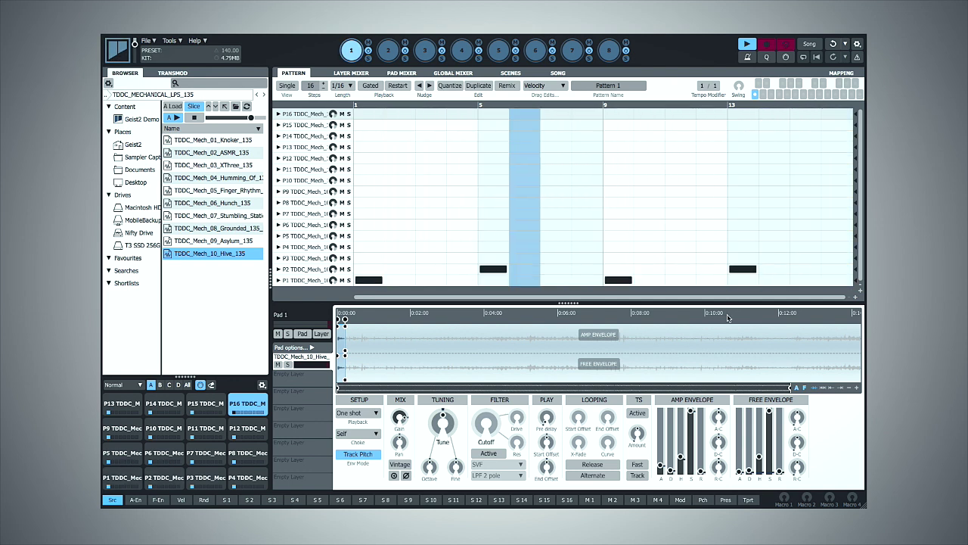
key("space")
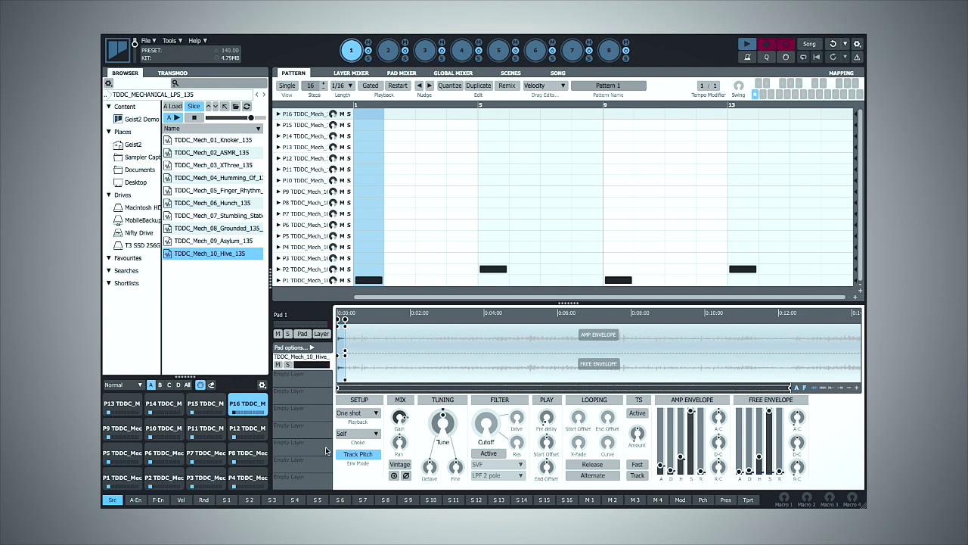
Audition pads P4–P8 and select pad P6.
left_click(243, 477)
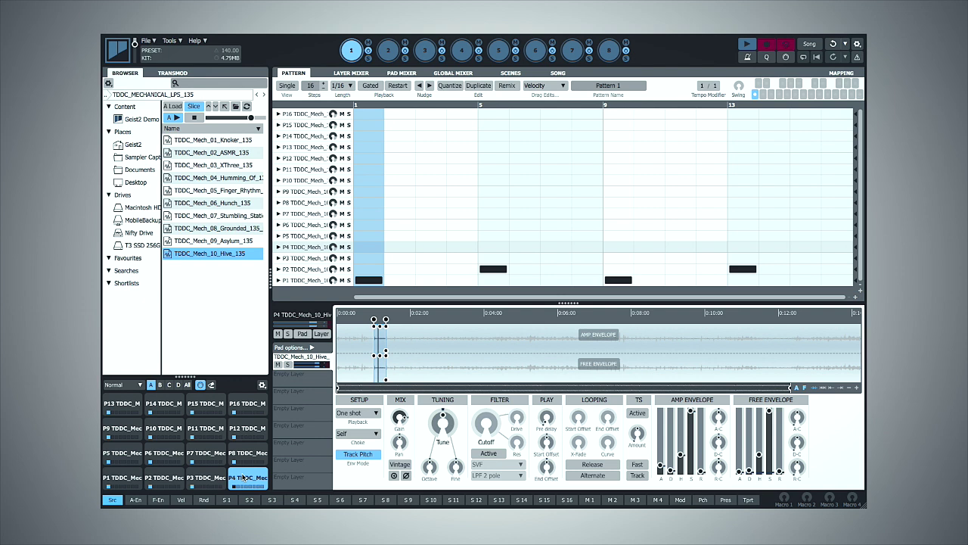
left_click(125, 457)
left_click(165, 454)
left_click(198, 454)
left_click(236, 453)
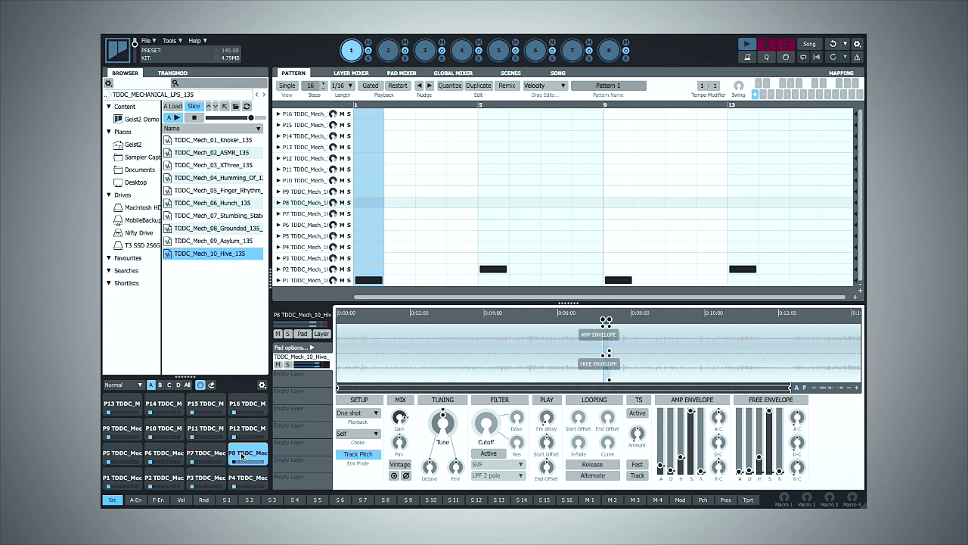
left_click(170, 455)
left_click(170, 454)
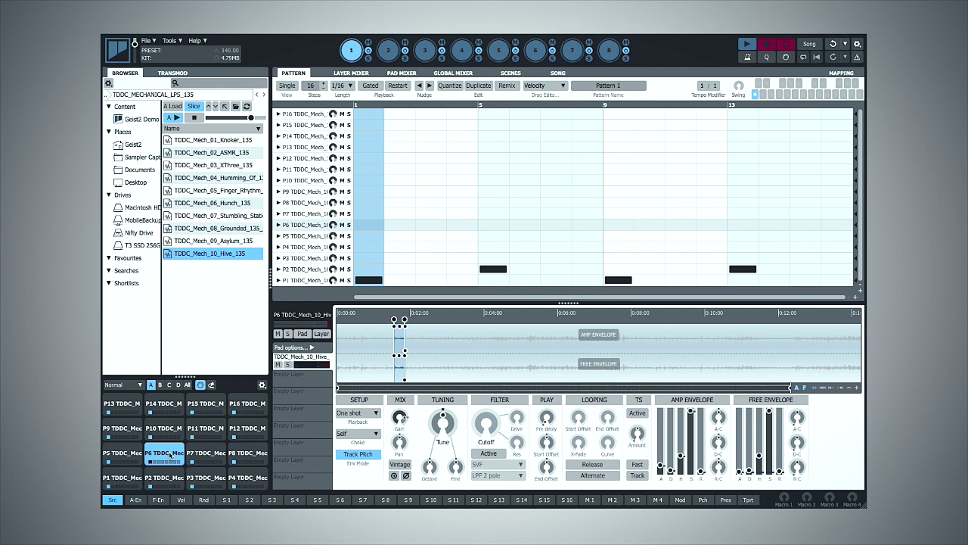
left_click(170, 454)
left_click(172, 453)
left_click(174, 453)
Place P6 hits on steps 3 and 12, removing the extra step-15 note.
left_click(432, 225)
left_click(680, 225)
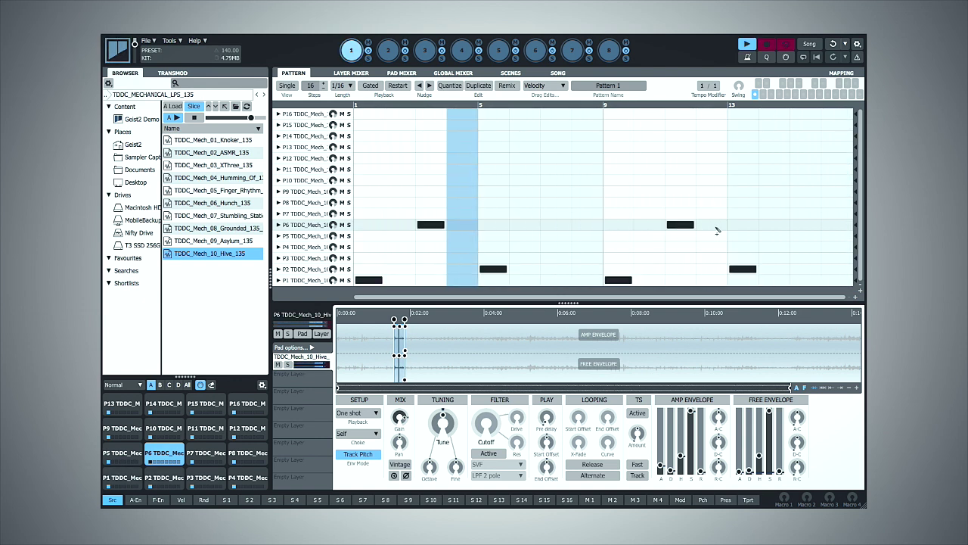
left_click(798, 225)
left_click_drag(681, 226, 711, 226)
left_click(814, 232)
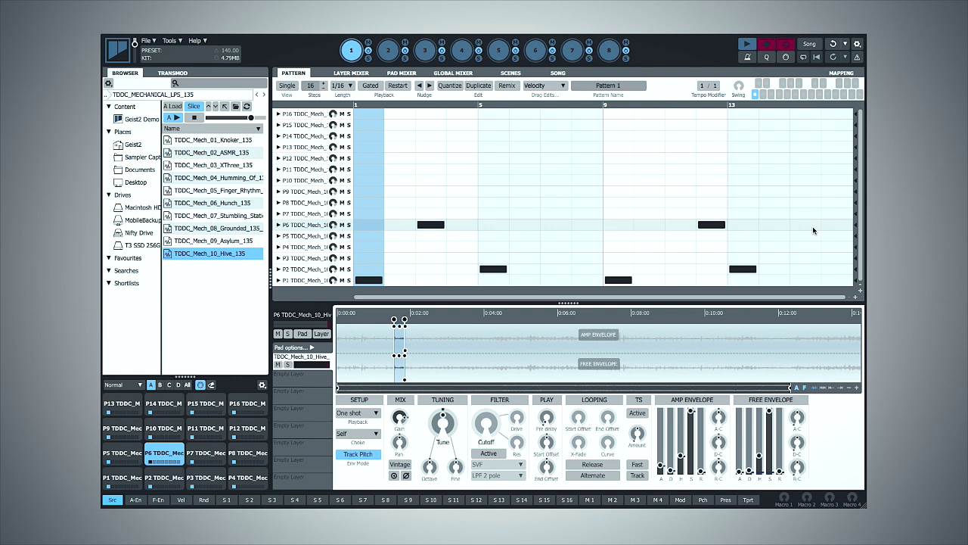
Audition the pads in the P9–P12 row and select pad P9.
left_click(122, 428)
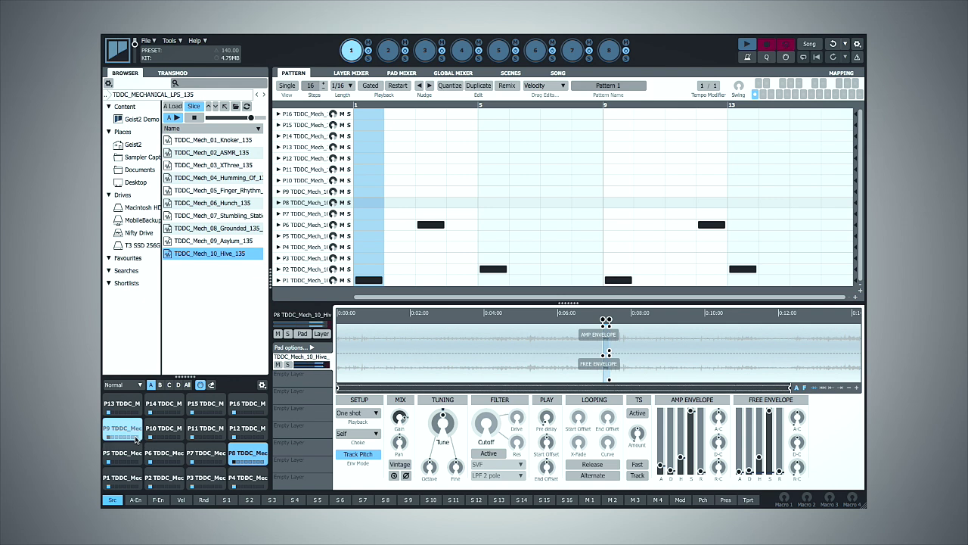
left_click(164, 429)
left_click(205, 430)
left_click(246, 429)
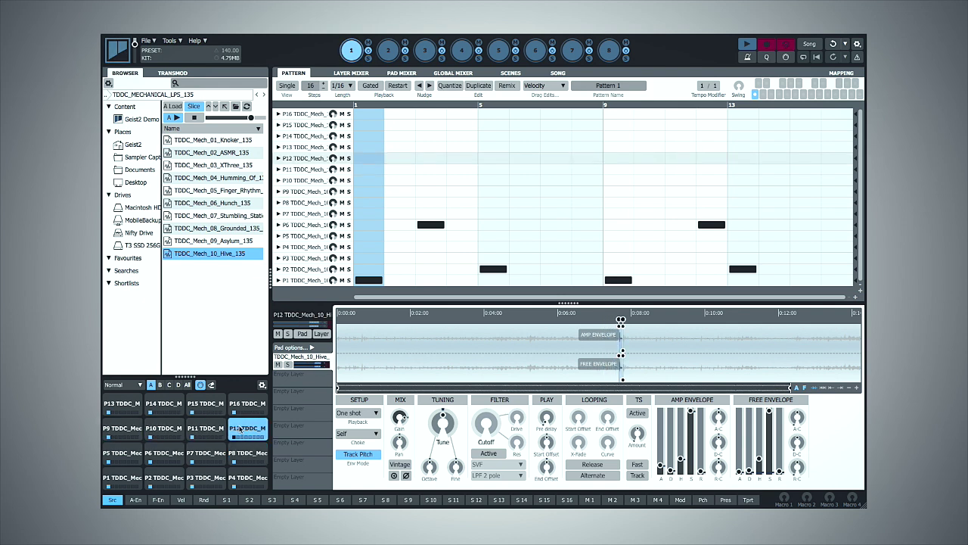
left_click(163, 429)
left_click(132, 429)
left_click(132, 430)
left_click(135, 431)
left_click(136, 432)
left_click(138, 433)
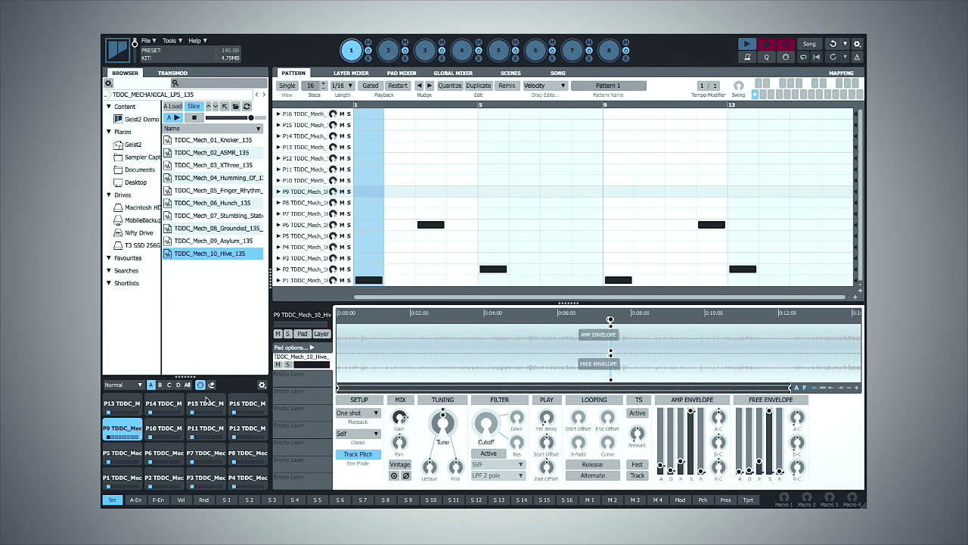
With the pattern playing, enter P9 hits on steps 2, 4, 5 and 7, removing stray notes.
key("space")
left_click(400, 191)
left_click(399, 202)
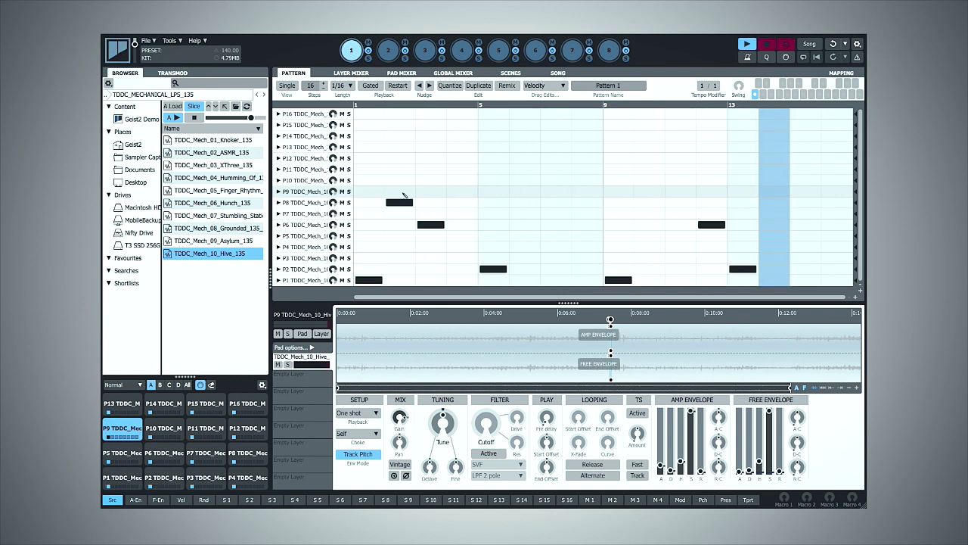
left_click(407, 202)
left_click(493, 191)
left_click(524, 191)
left_click(524, 191)
left_click(461, 192)
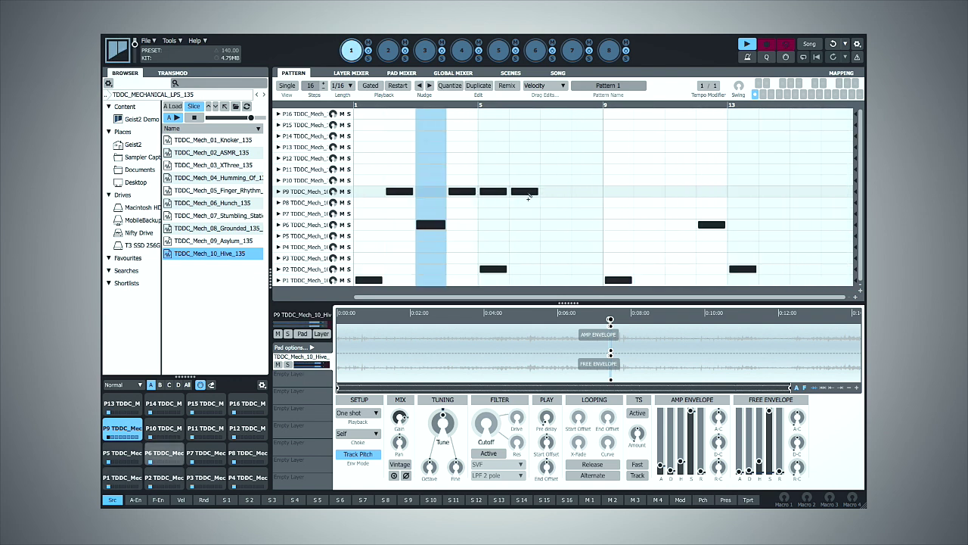
left_click(564, 194)
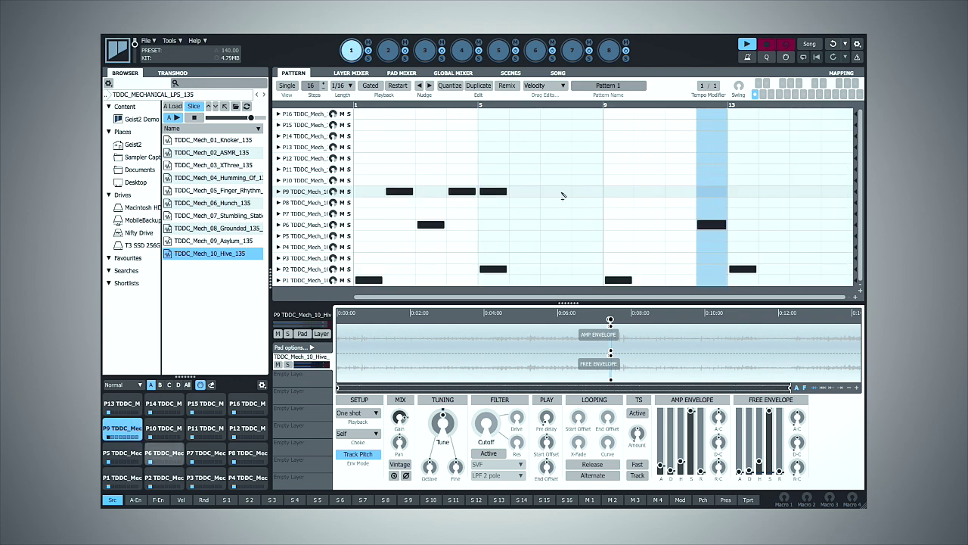
Add P9 hits on steps 10, 12, 13 and 16, dragging one note onto step 10.
left_click(680, 191)
left_click(618, 191)
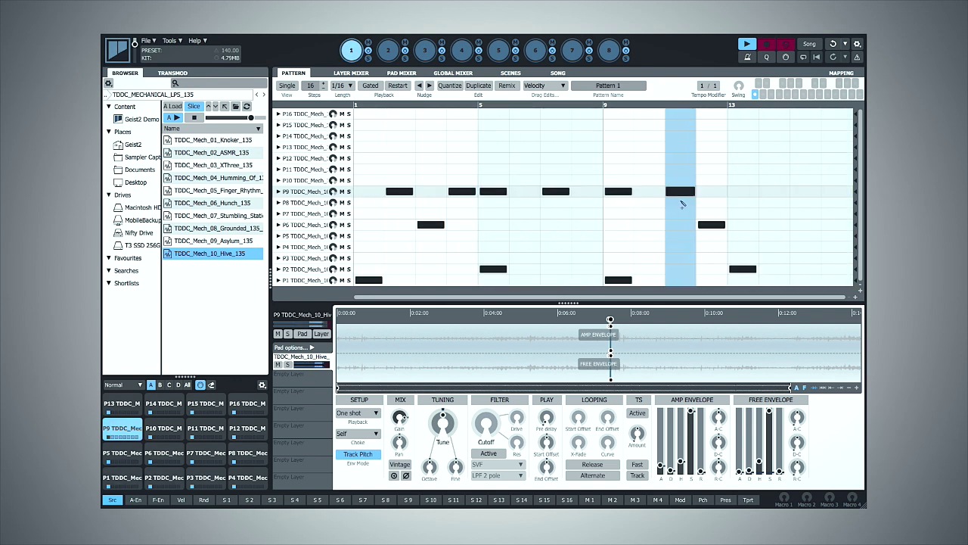
left_click_drag(627, 192, 649, 192)
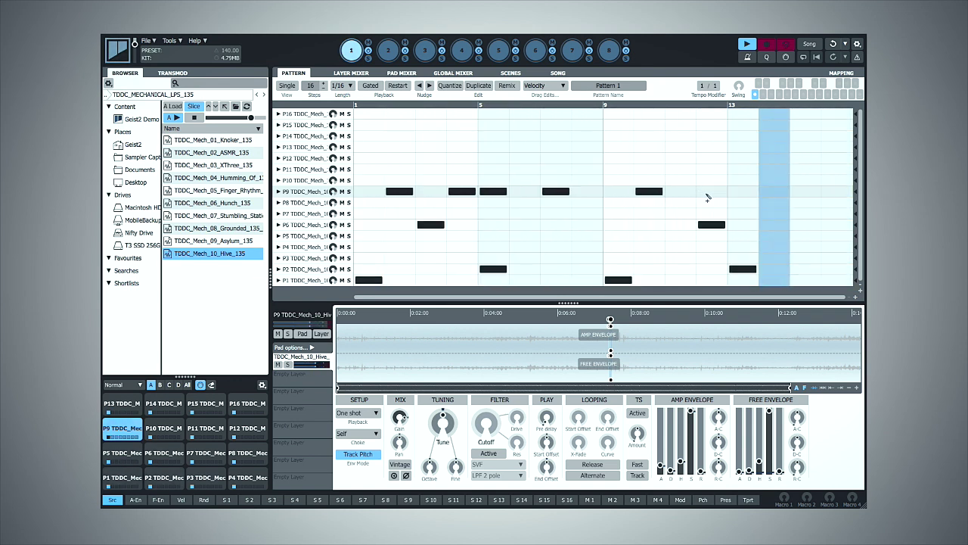
left_click(713, 193)
left_click(739, 192)
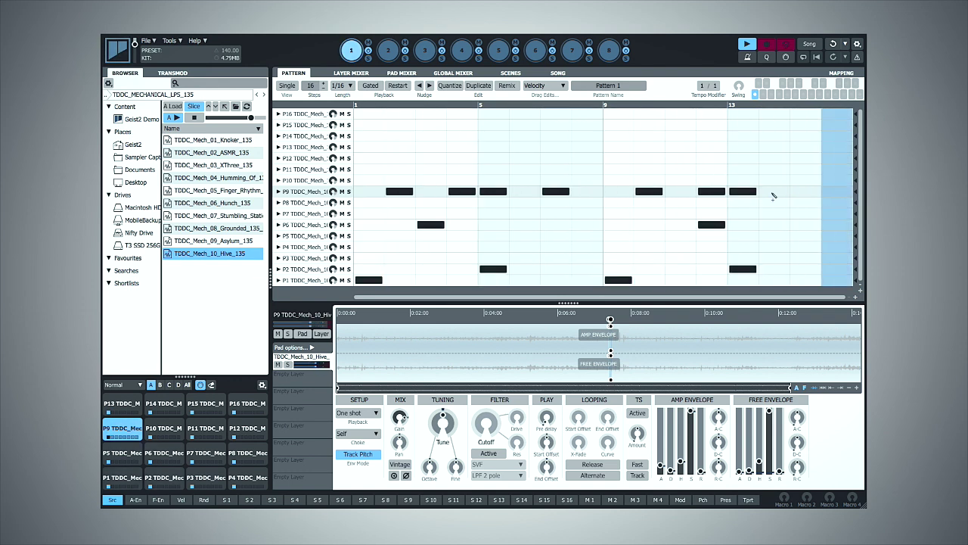
left_click(773, 193)
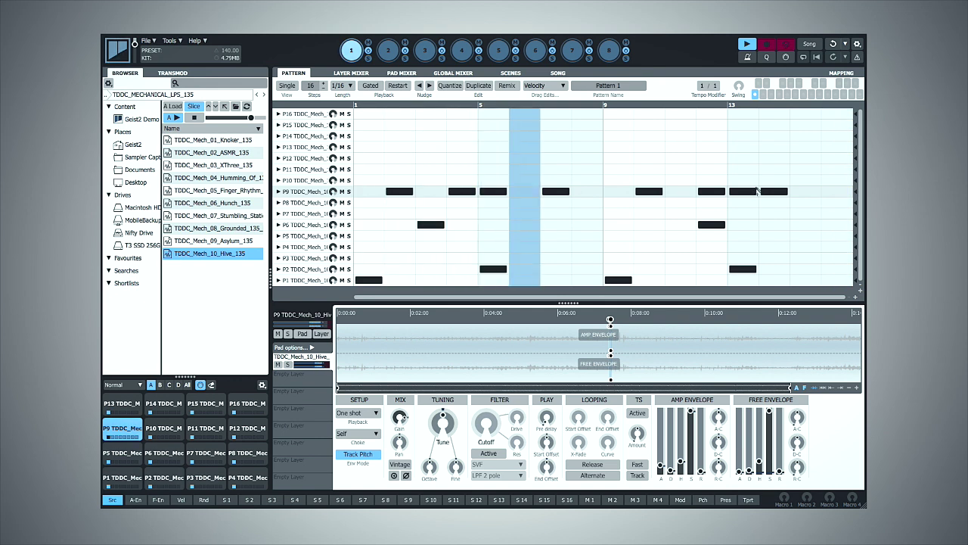
left_click(773, 193)
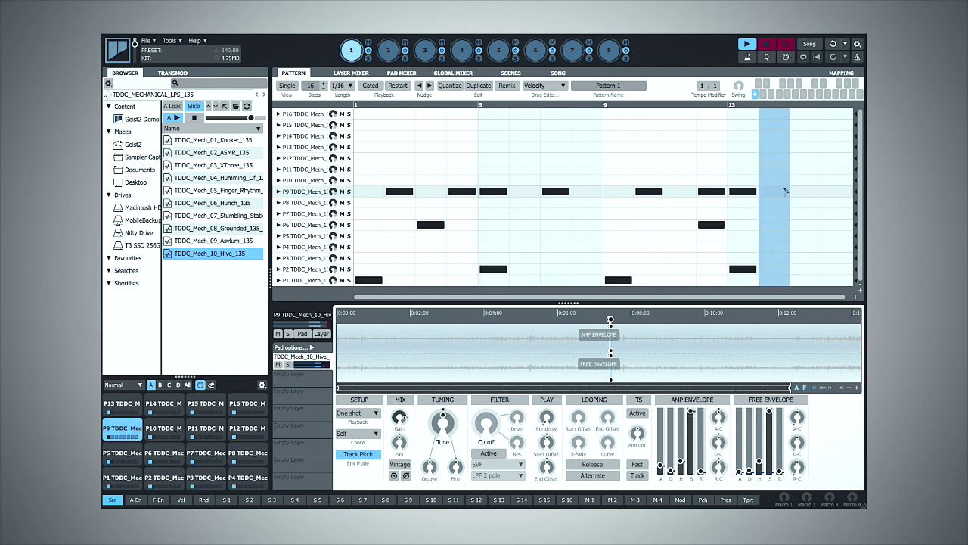
left_click(829, 192)
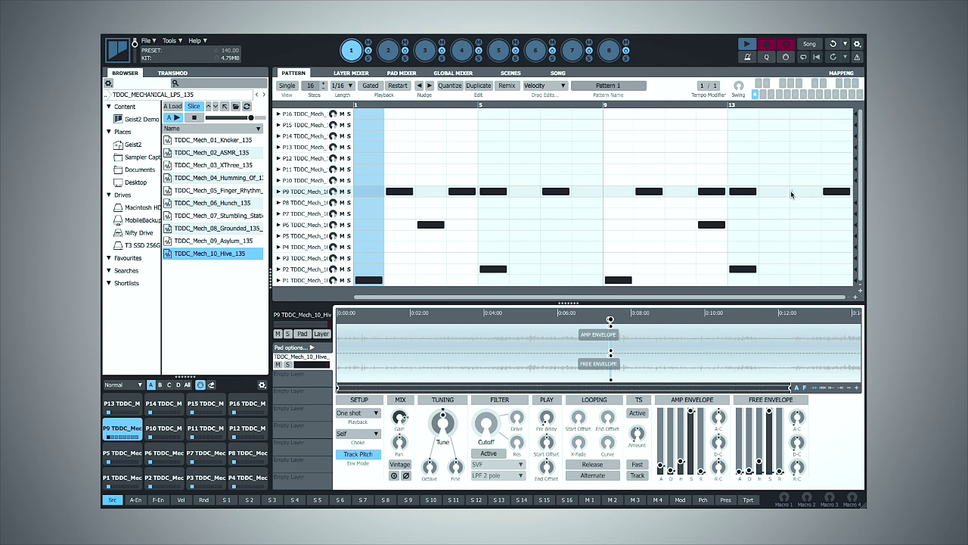
Drag the P9 lane's end marker in to shorten the row so its final note drops out.
left_click(792, 195)
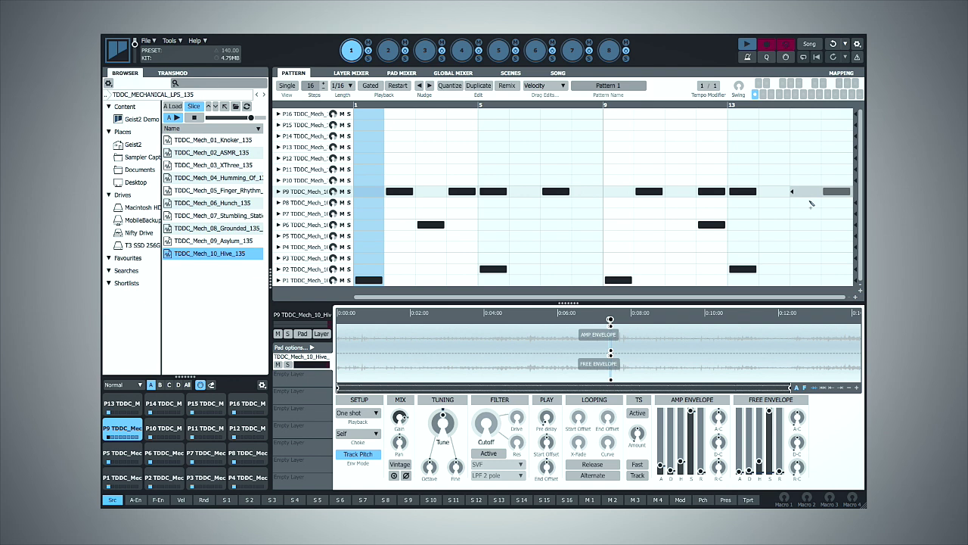